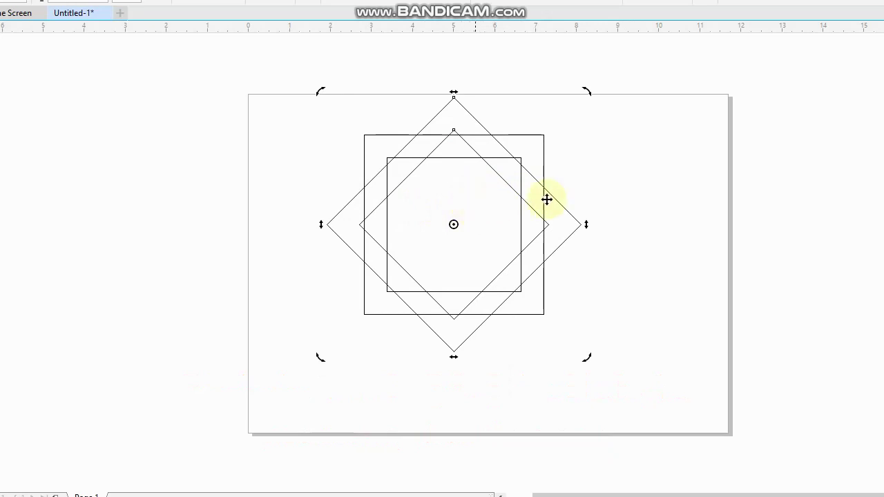
click(596, 160)
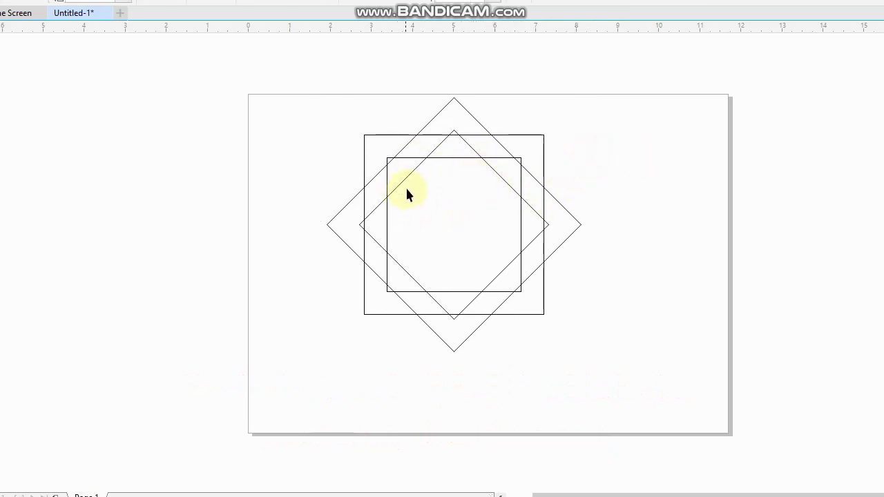
key(ctrl+a)
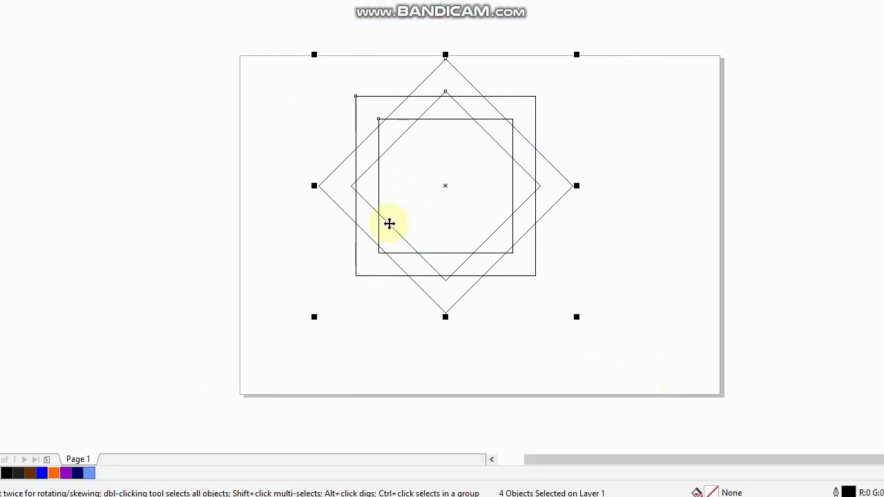
click(614, 153)
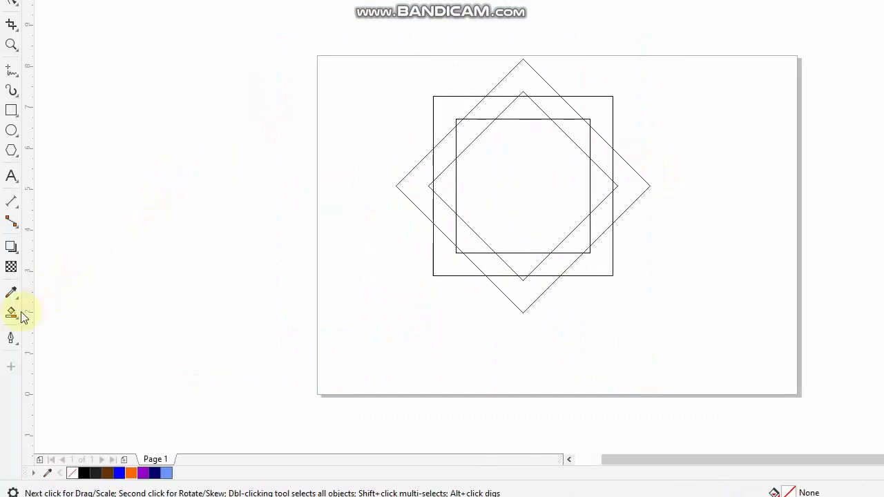
Step: Use Smart Fill to fill three adjoining regions along the outer upright square's upper-left corner and left side in black
click(15, 315)
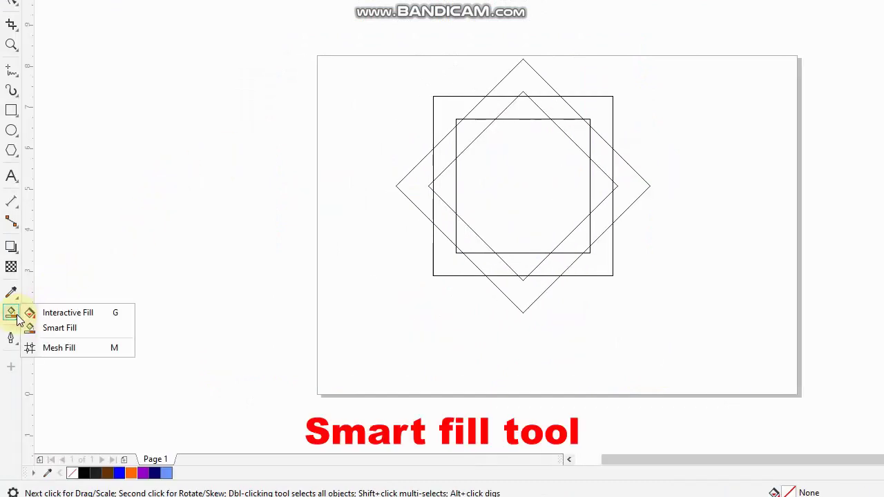
click(81, 331)
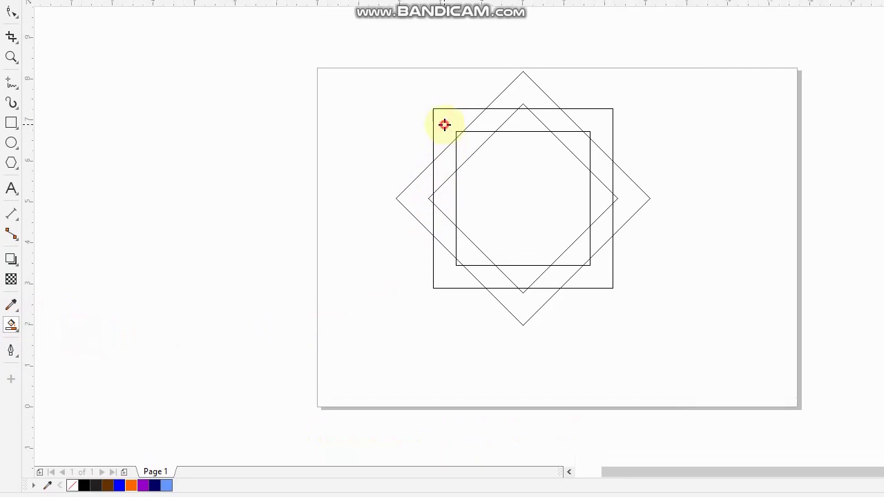
click(444, 124)
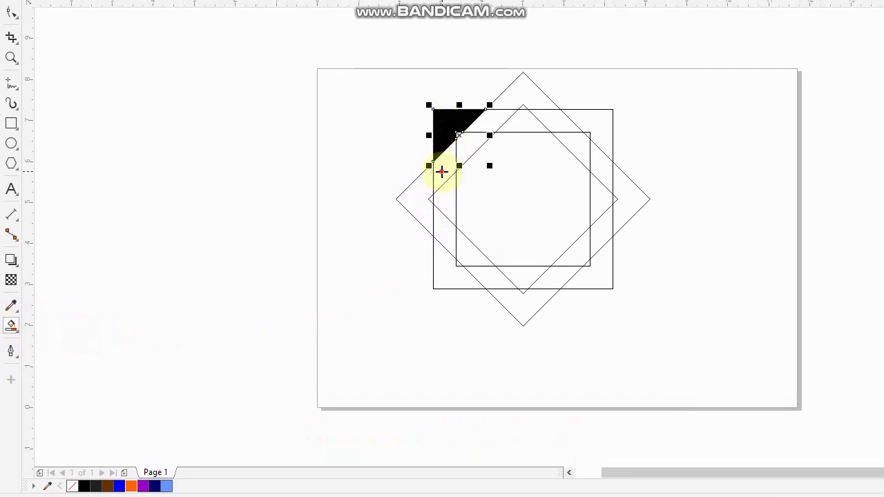
click(442, 170)
click(446, 208)
Step: Weld the three black filled regions into a single shape, keeping it in its original place
scroll(444, 154, up, 2)
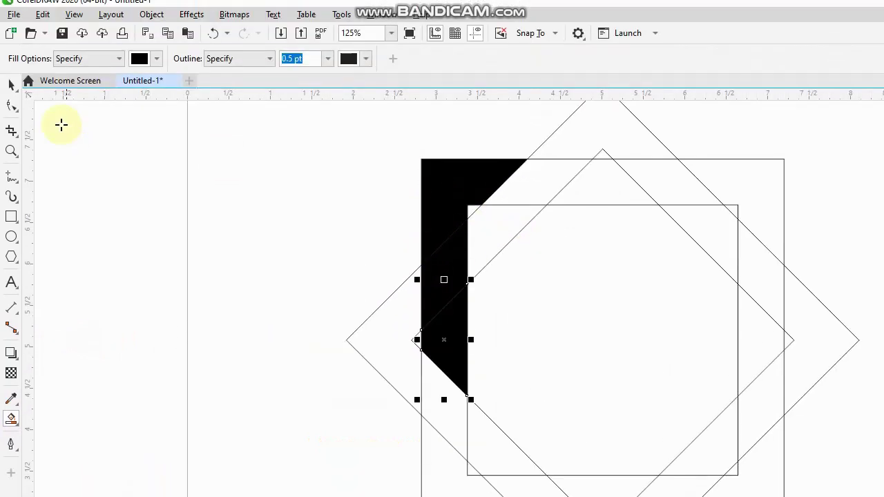
click(11, 83)
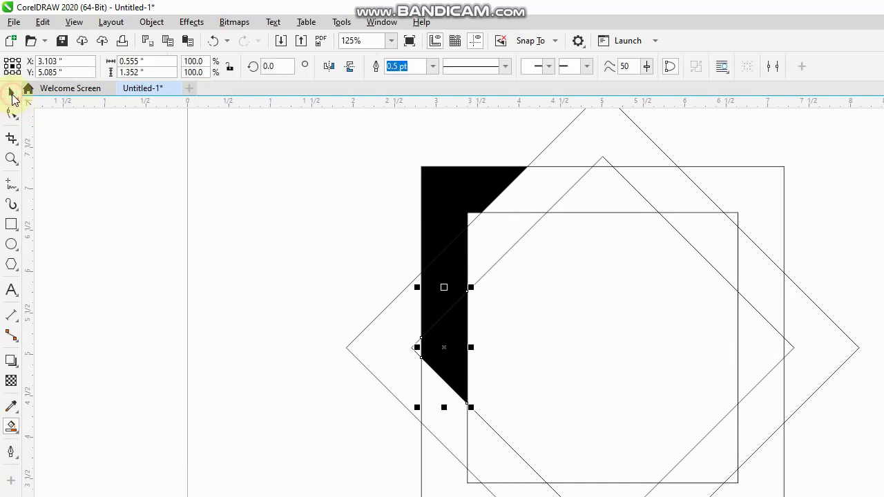
click(444, 135)
click(473, 179)
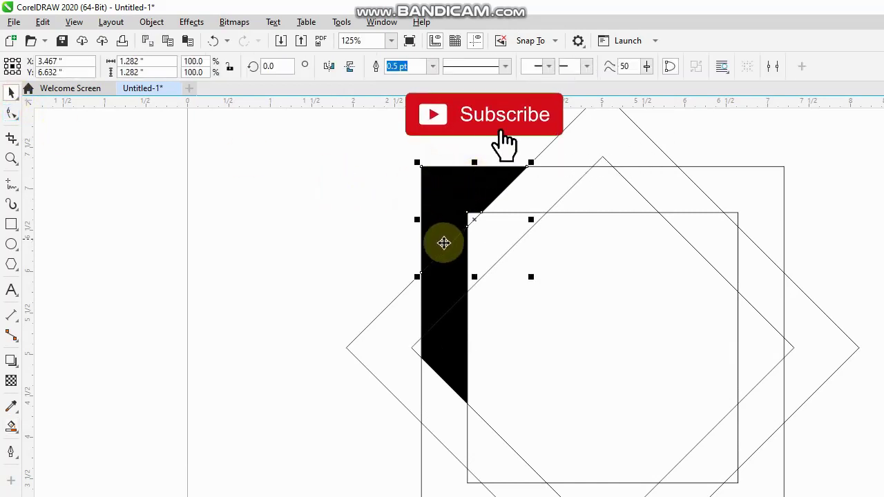
shift+click(456, 319)
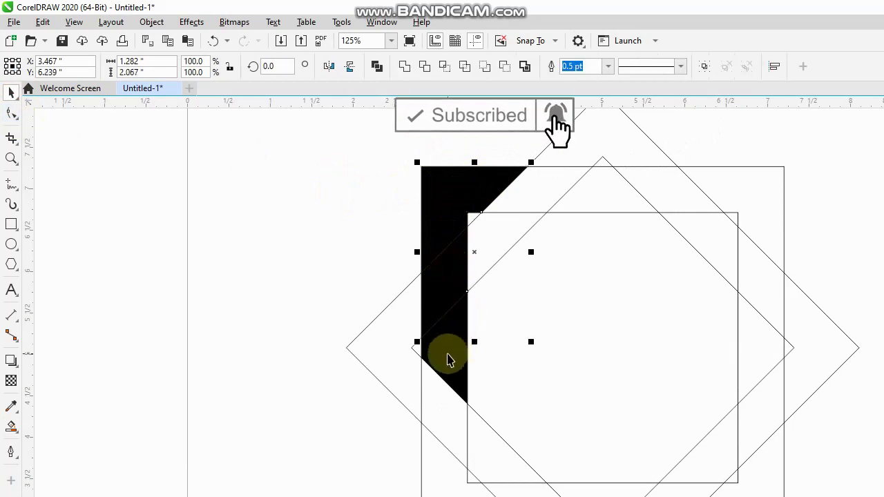
click(404, 66)
drag(444, 270, 385, 229)
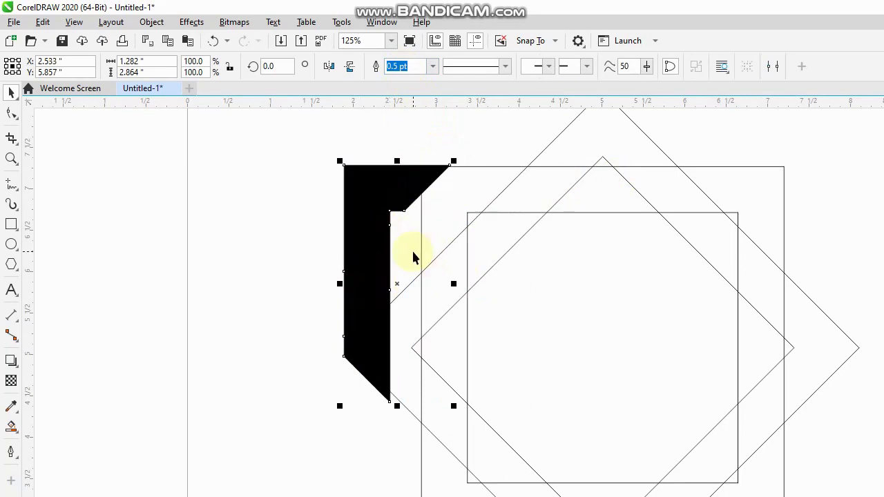
key(ctrl+z)
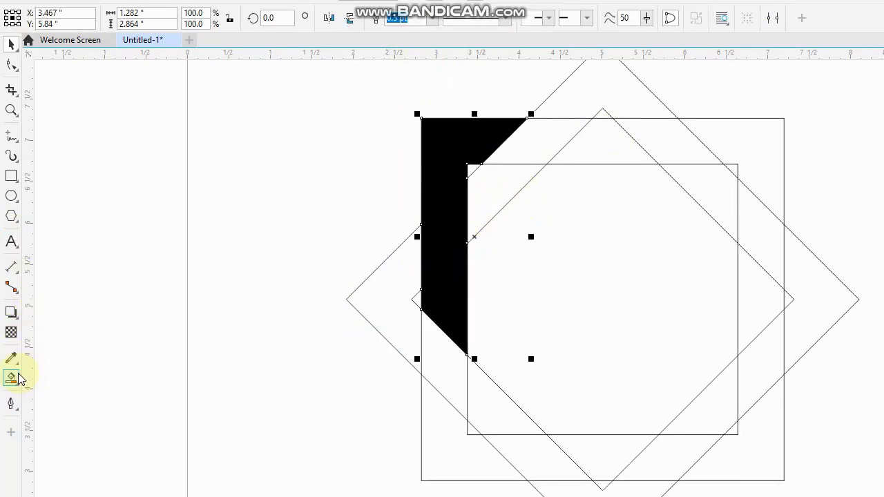
Step: Apply a linear fountain fill running down the welded shape with the Interactive Fill tool, with both end nodes coloured orange
click(15, 431)
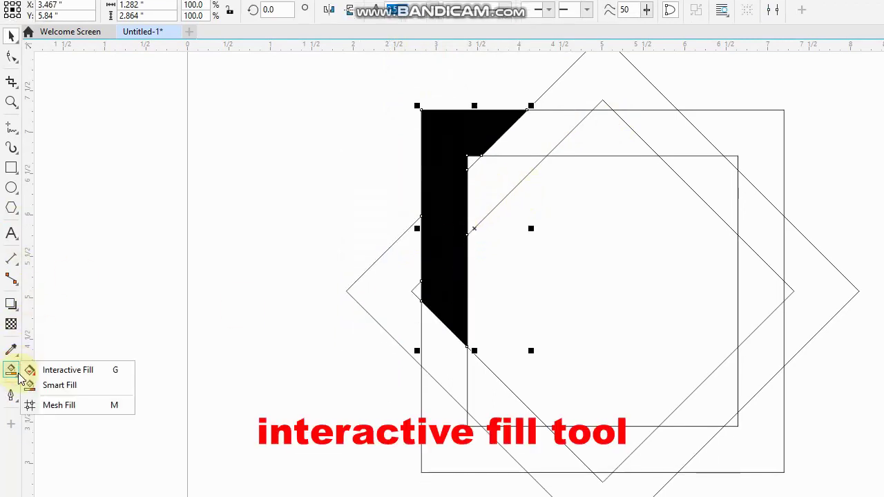
click(87, 374)
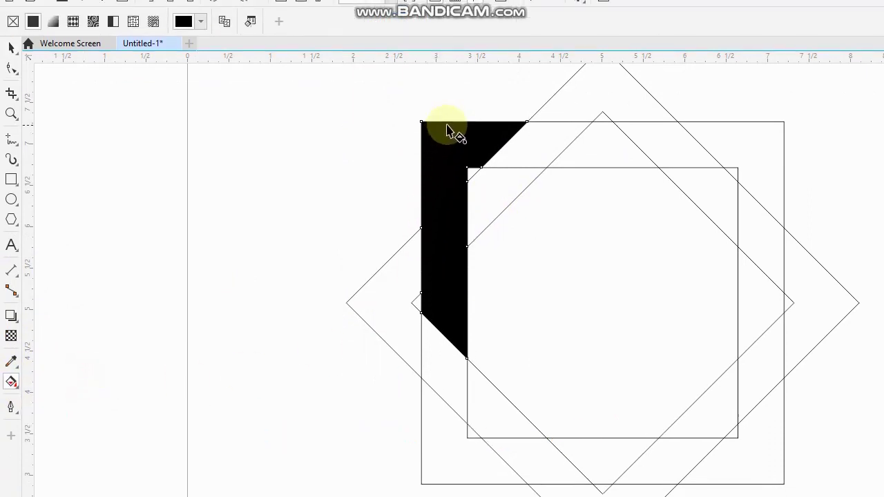
drag(448, 127, 451, 344)
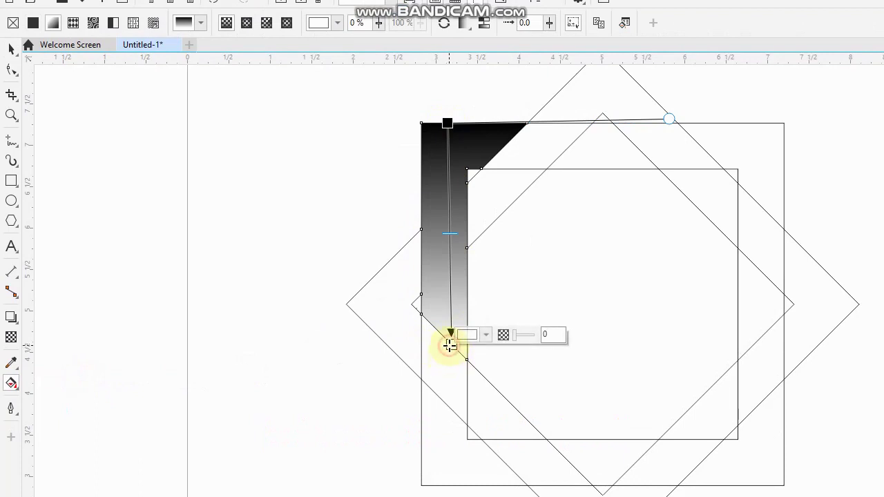
click(883, 314)
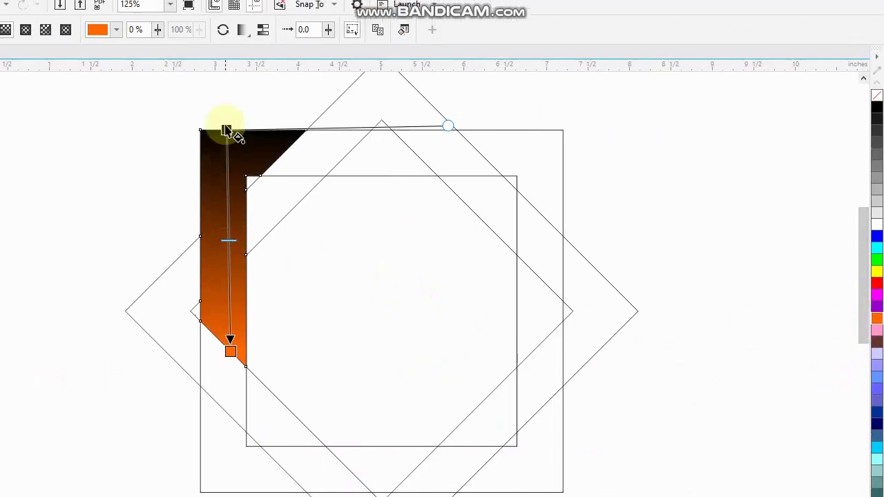
click(227, 131)
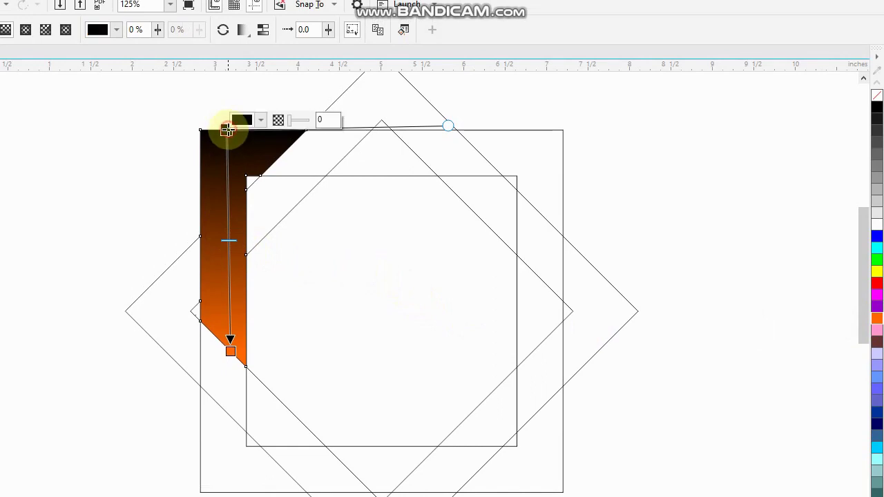
click(878, 320)
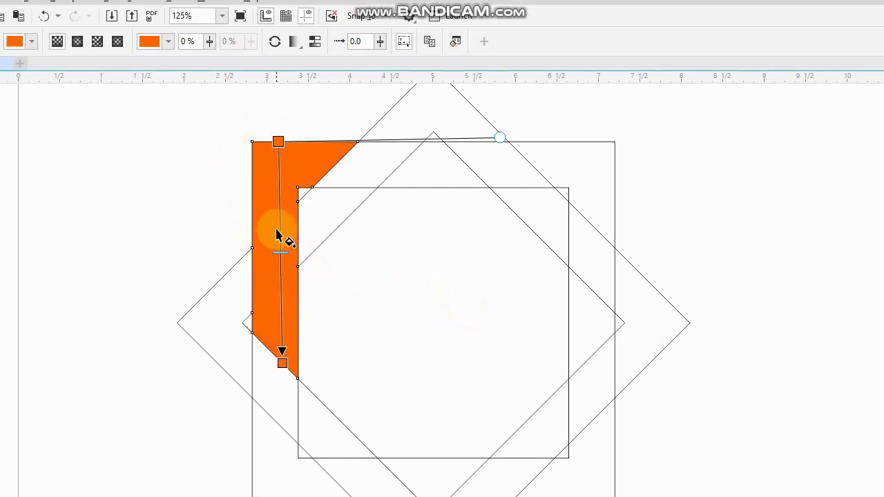
Step: Add intermediate colour nodes to the fountain fill at 26%, 43% and 55%
double_click(279, 232)
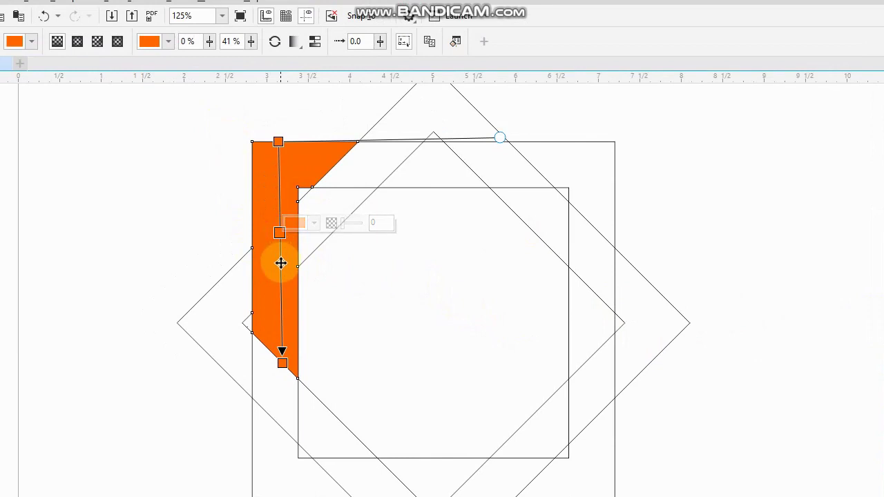
double_click(281, 263)
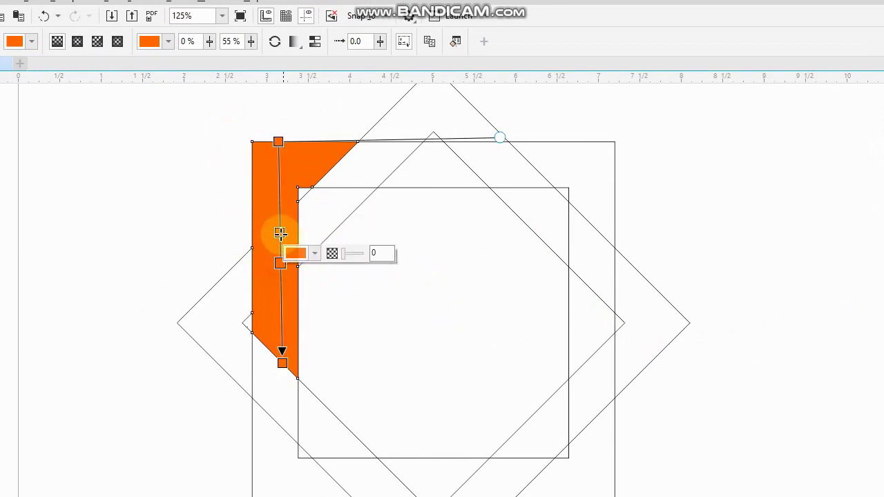
double_click(280, 199)
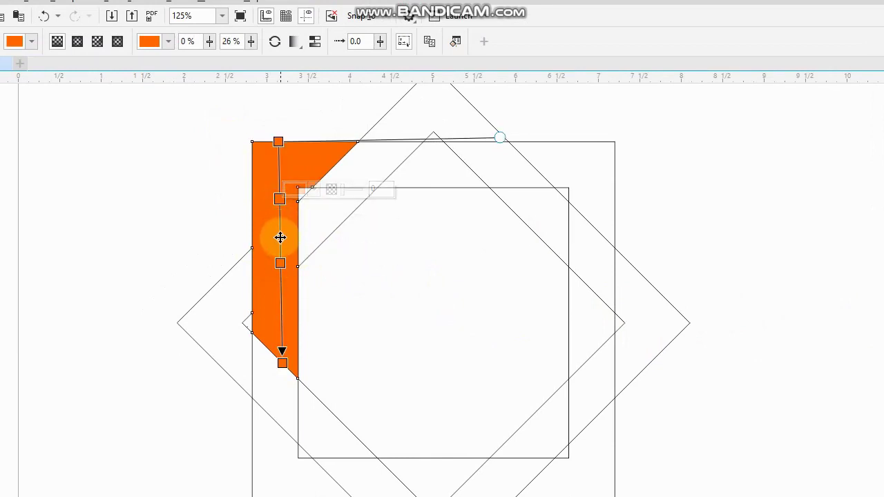
double_click(279, 237)
Step: Set the middle gradient node's colour to yellow #FFDD00
click(291, 227)
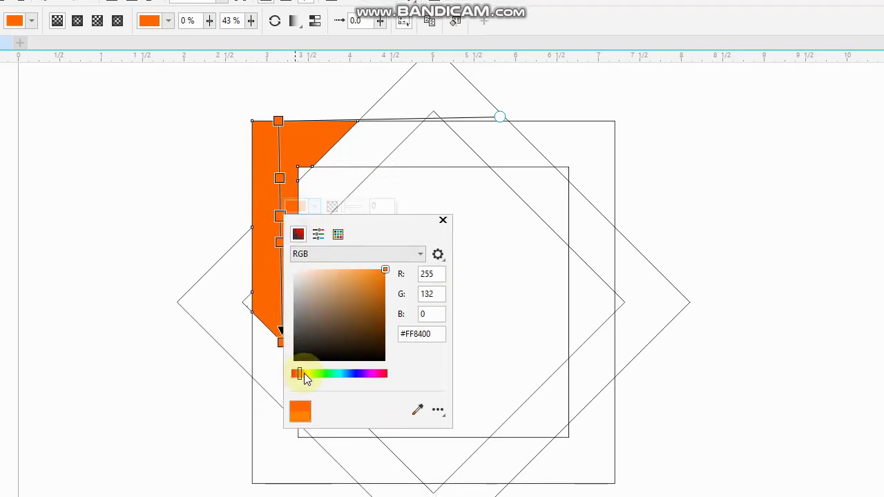
click(304, 395)
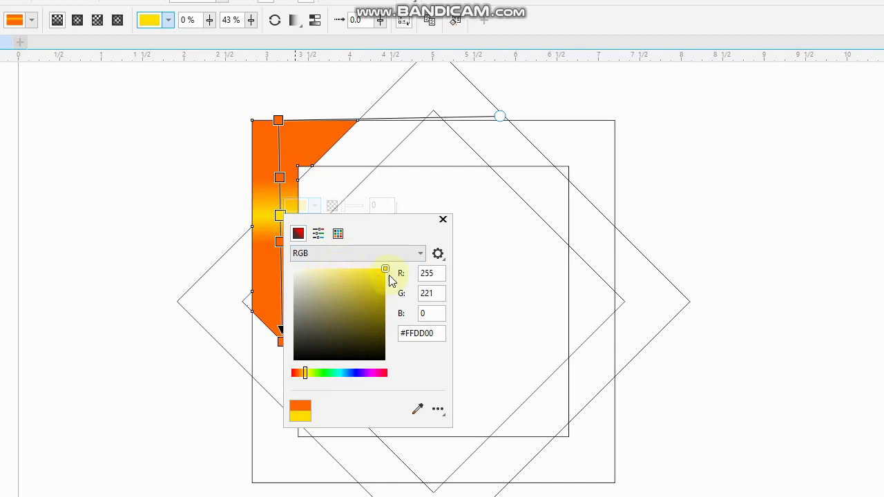
click(279, 215)
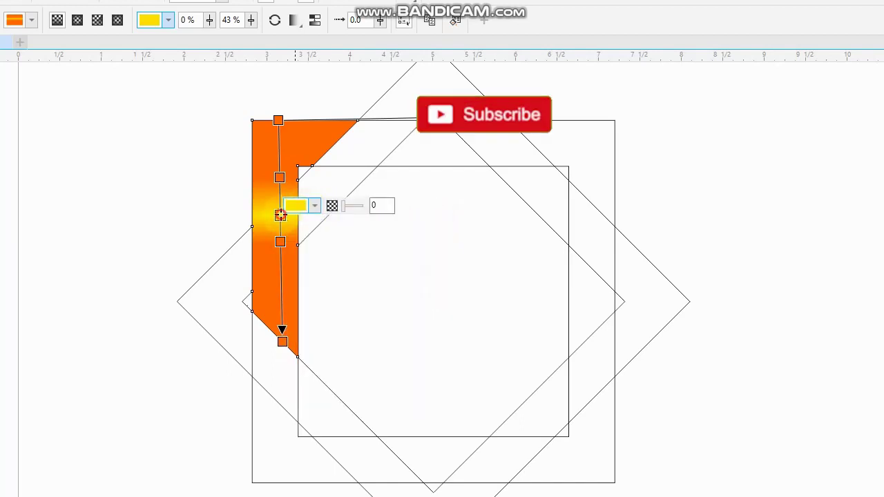
Step: Extend the gradient's start slightly above the shape, and reposition the lower orange node to 74% and the yellow node to 48%
drag(280, 241, 281, 274)
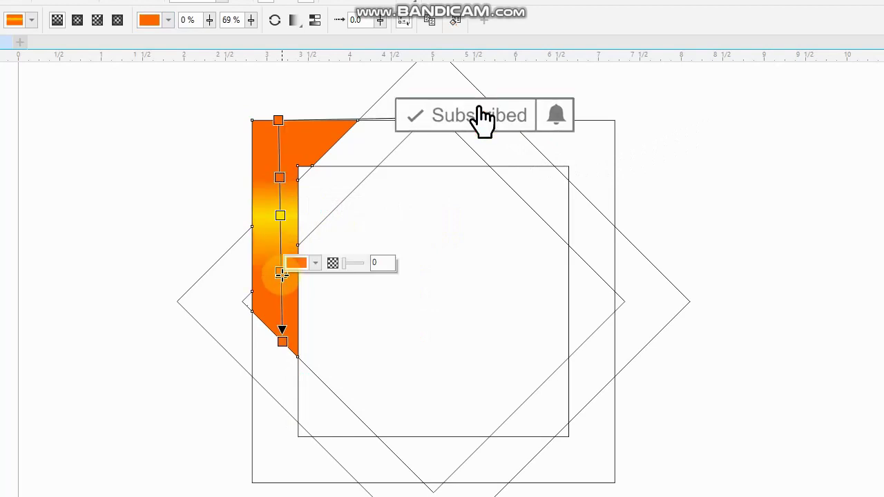
click(287, 173)
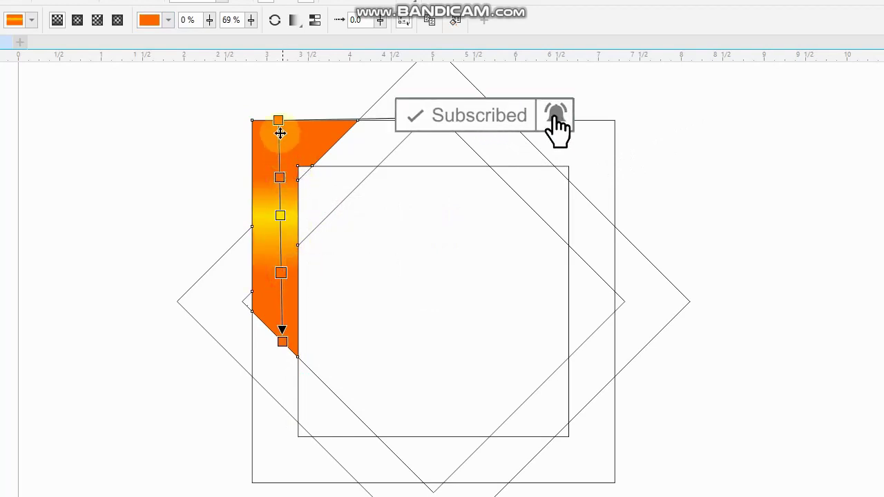
drag(278, 120, 284, 95)
drag(282, 294, 282, 306)
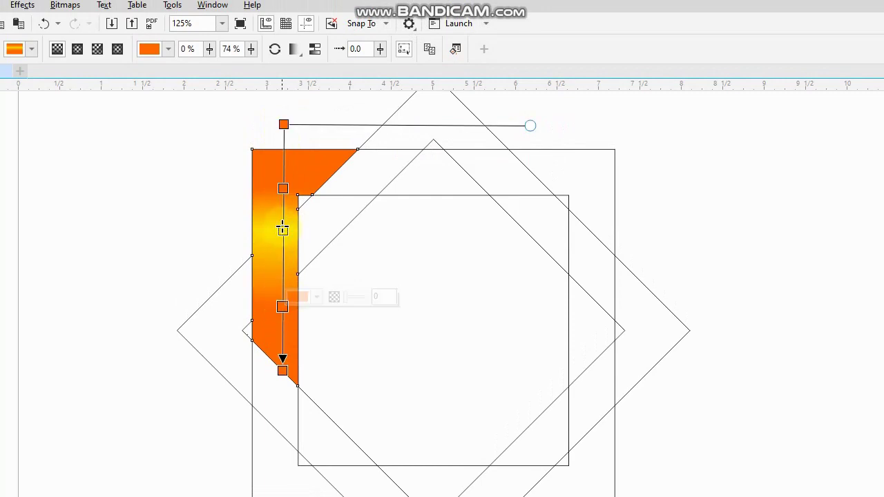
drag(282, 234, 283, 242)
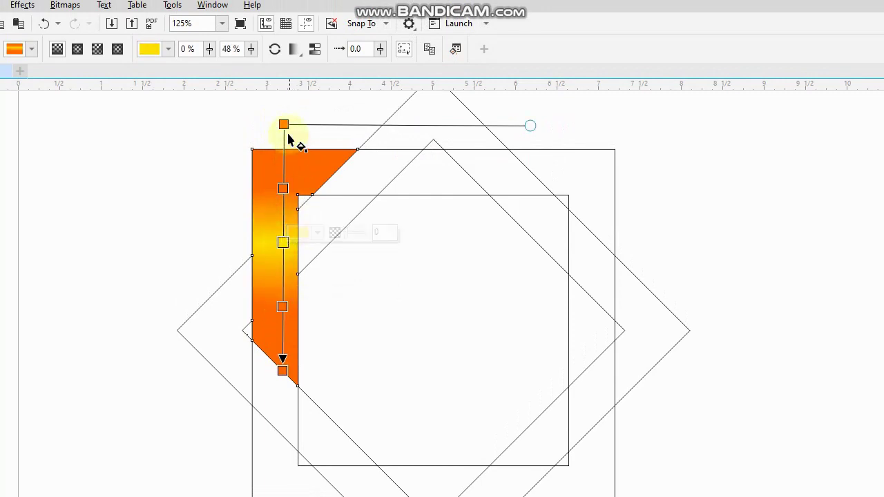
Step: Set the gradient shape's outline width to None
click(10, 92)
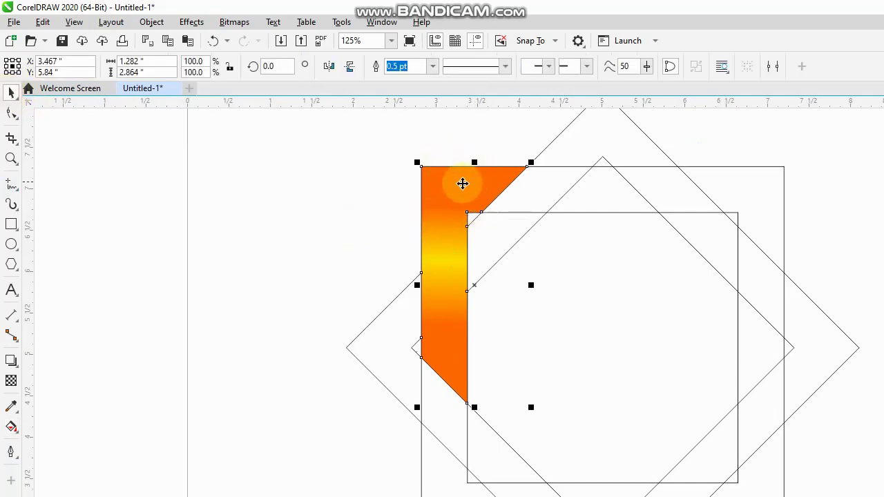
click(432, 67)
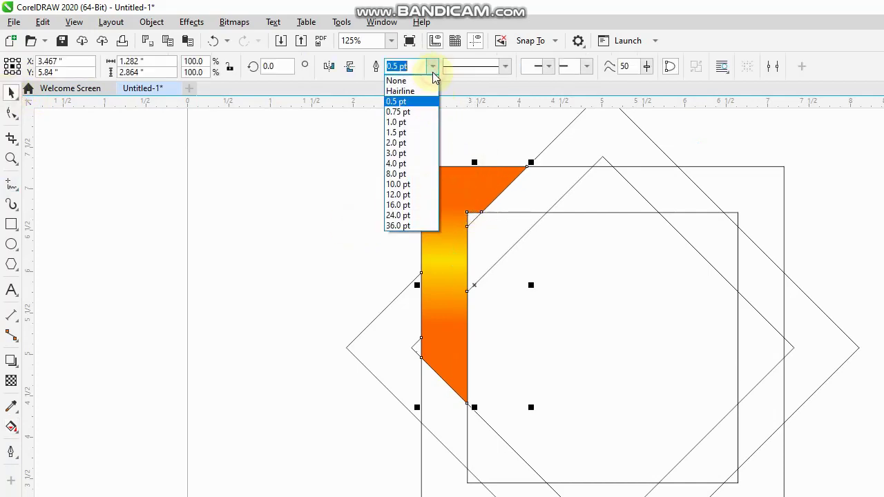
click(400, 84)
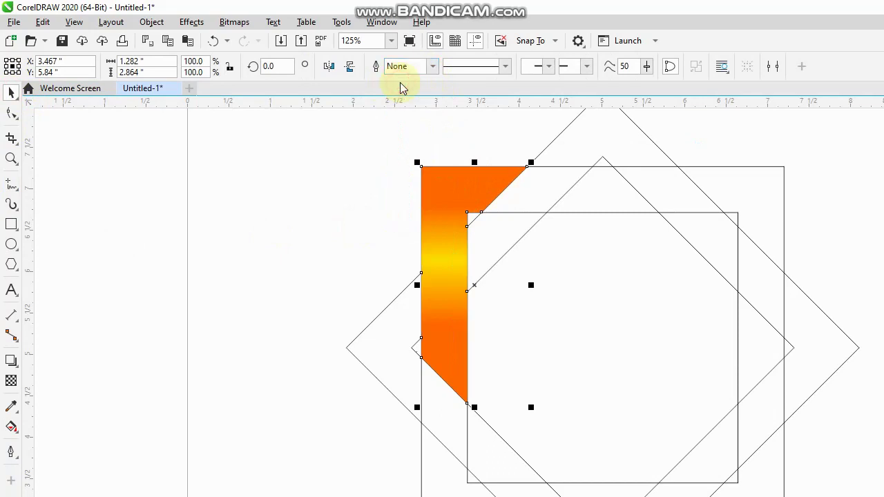
Step: Move the gradient shape's rotation centre to the squares' common centre and create a copy rotated by 45 degrees
click(474, 285)
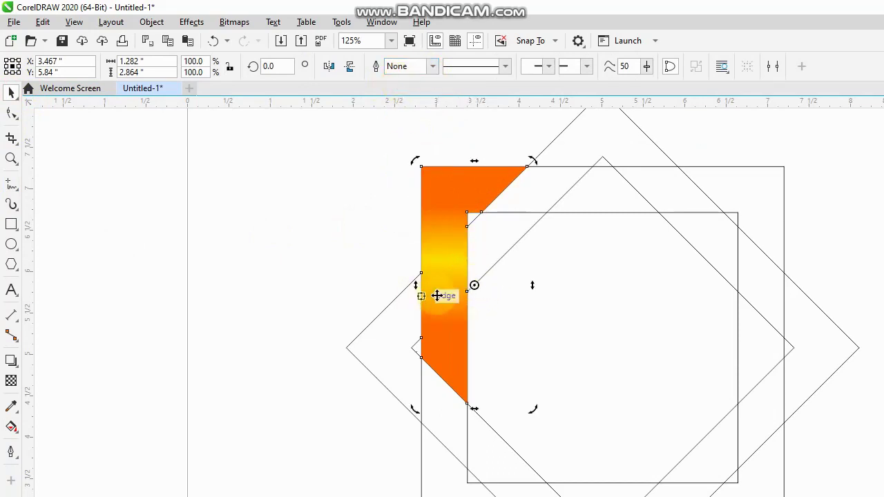
drag(474, 285, 496, 291)
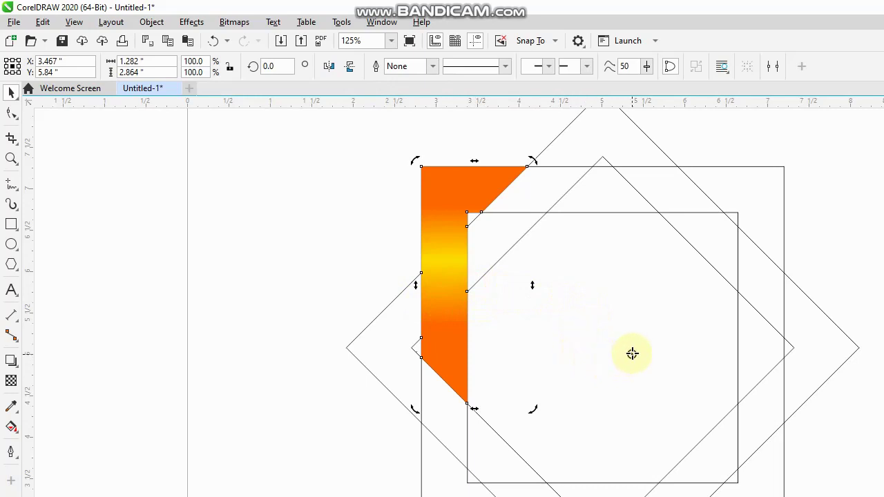
mouse_move(588, 360)
mouse_down()
mouse_move(590, 391)
mouse_move(597, 320)
mouse_up()
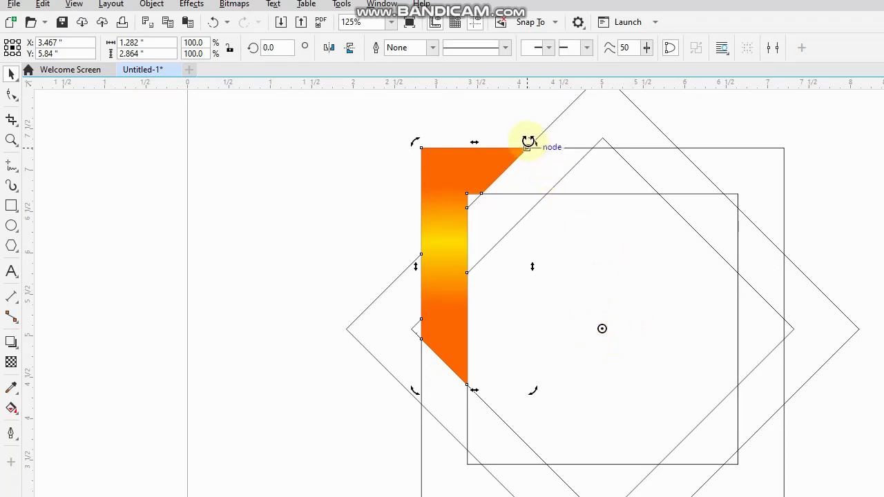
drag(531, 143, 357, 205)
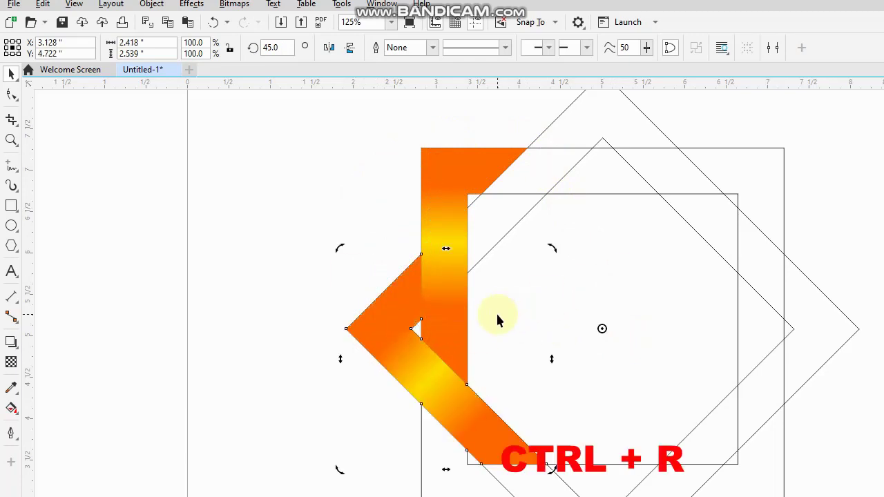
Step: Repeat the 45-degree rotated copy around the common centre until eight gradient segments complete the interlaced star
key(ctrl+r)
key(ctrl+r)
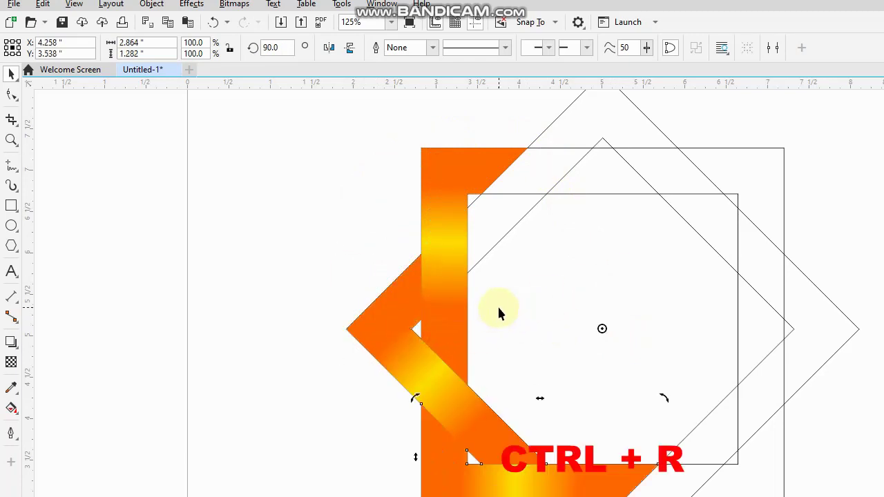
key(ctrl+r)
key(ctrl+r)
key(ctrl+r)
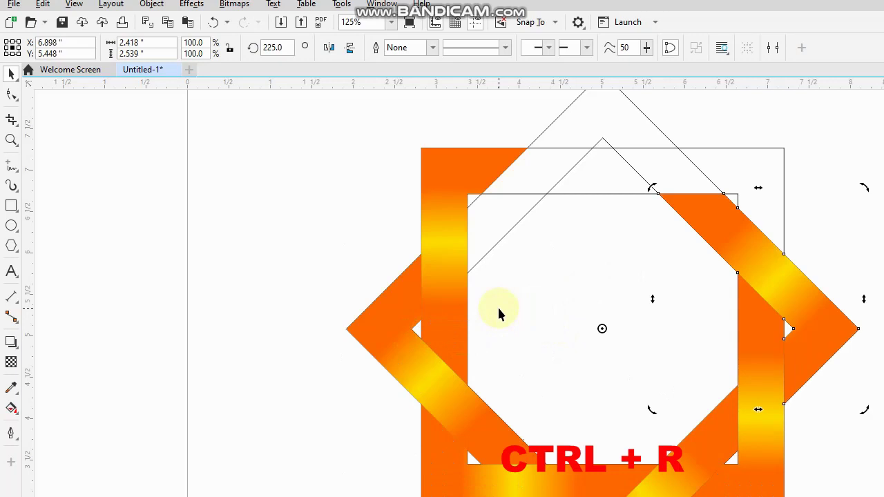
key(ctrl+r)
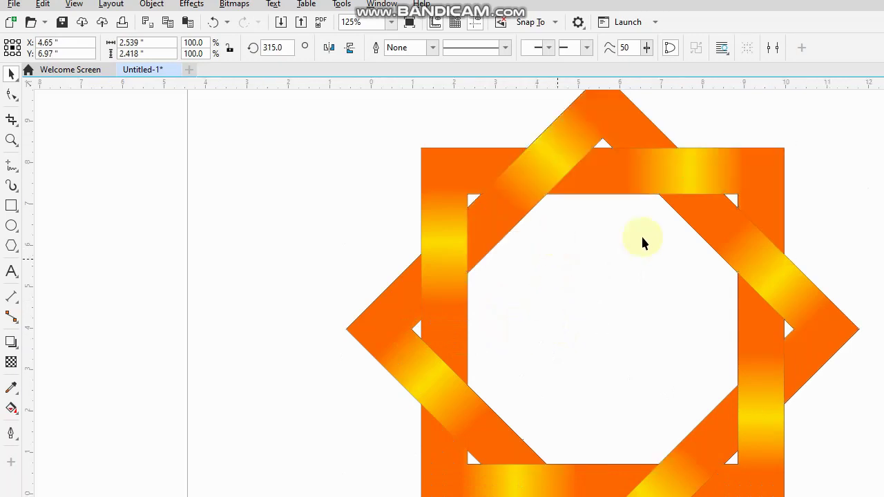
scroll(624, 237, down, 5)
click(659, 230)
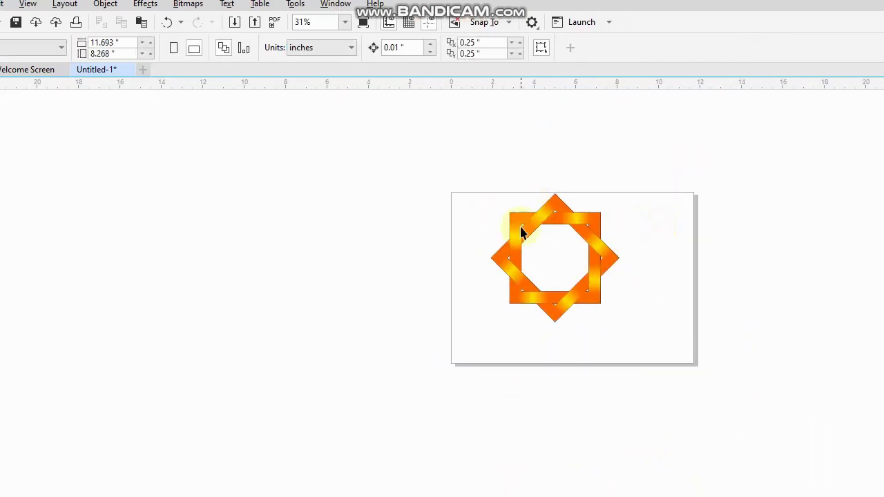
Step: Select all the shapes of the star and remove their outlines
scroll(545, 230, up, 5)
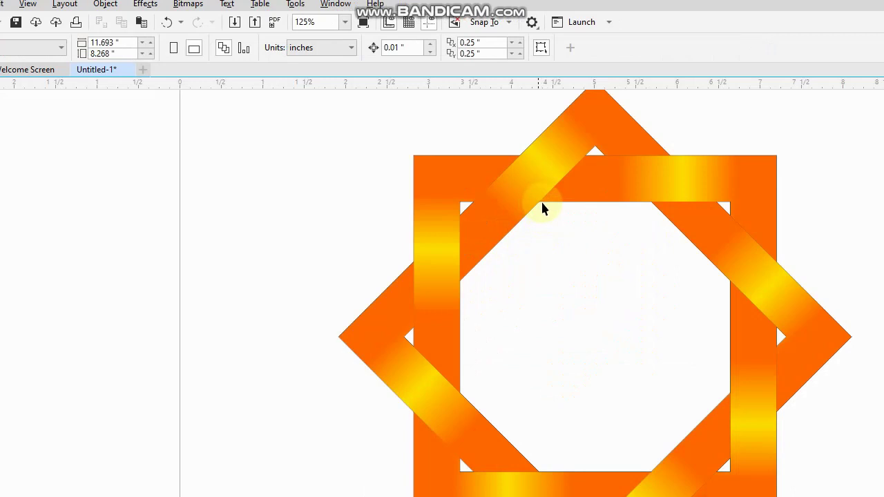
scroll(542, 201, down, 2)
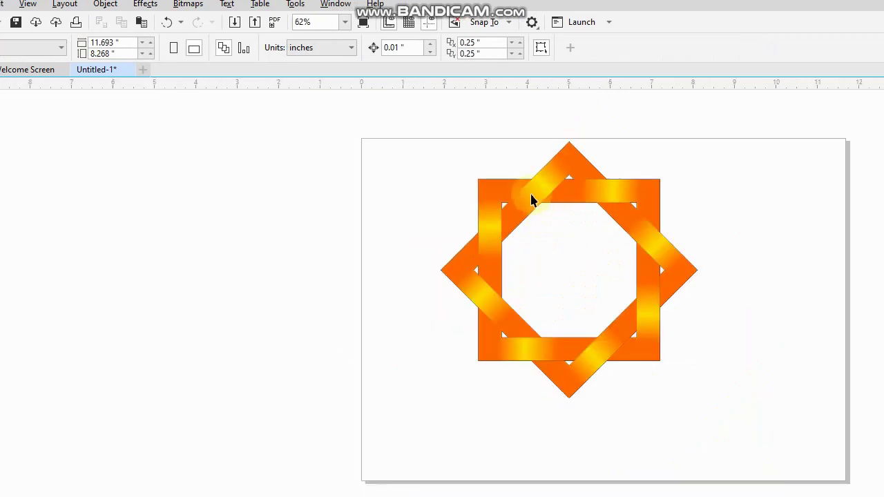
drag(391, 114, 787, 496)
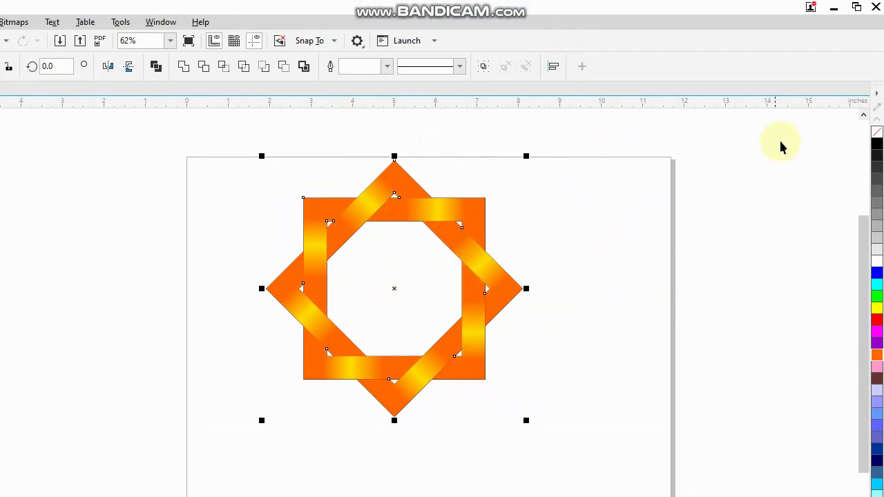
right_click(877, 133)
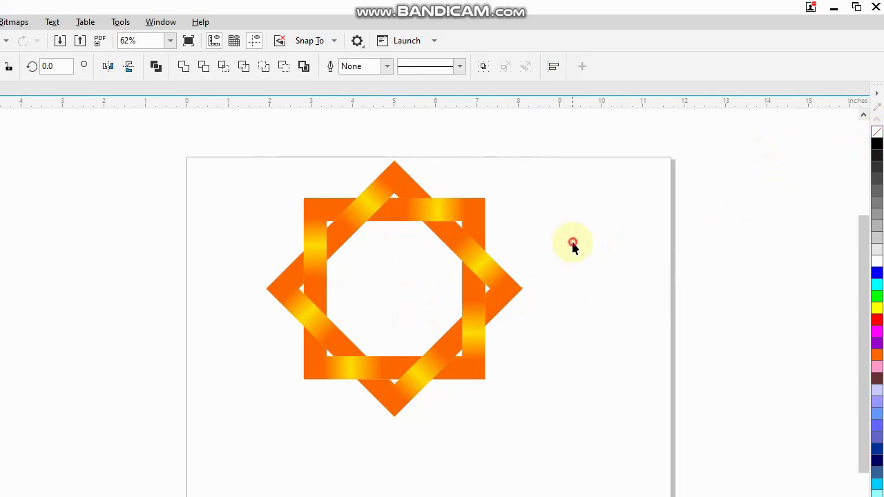
click(573, 243)
scroll(412, 225, up, 2)
scroll(306, 224, down, 2)
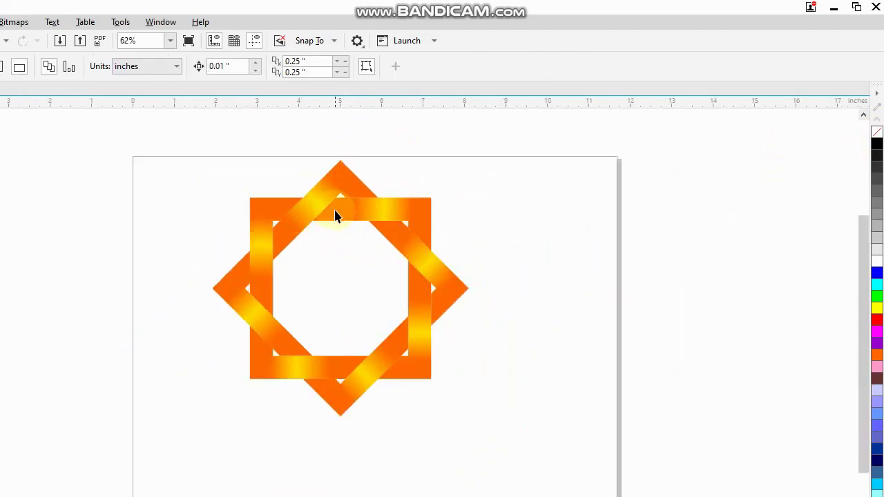
Step: Move the whole star nearer the page centre and add a black drop shadow from its top tip down to its bottom tip
drag(157, 136, 521, 460)
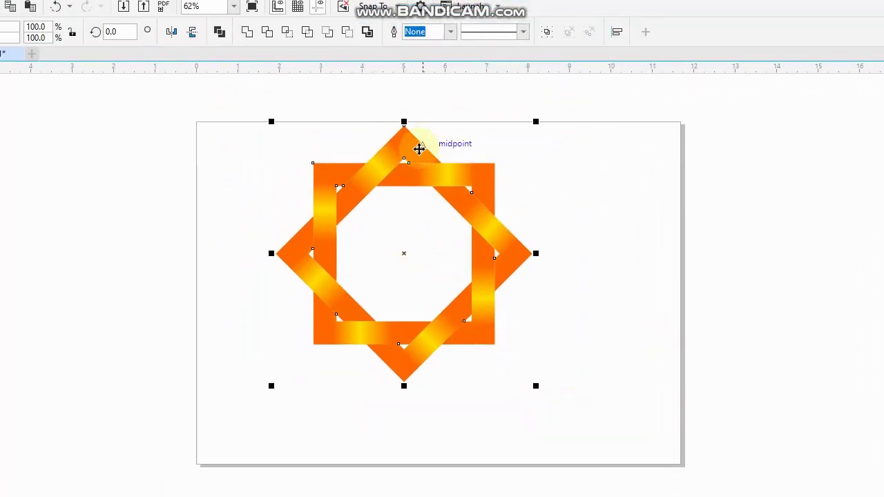
drag(404, 256, 422, 281)
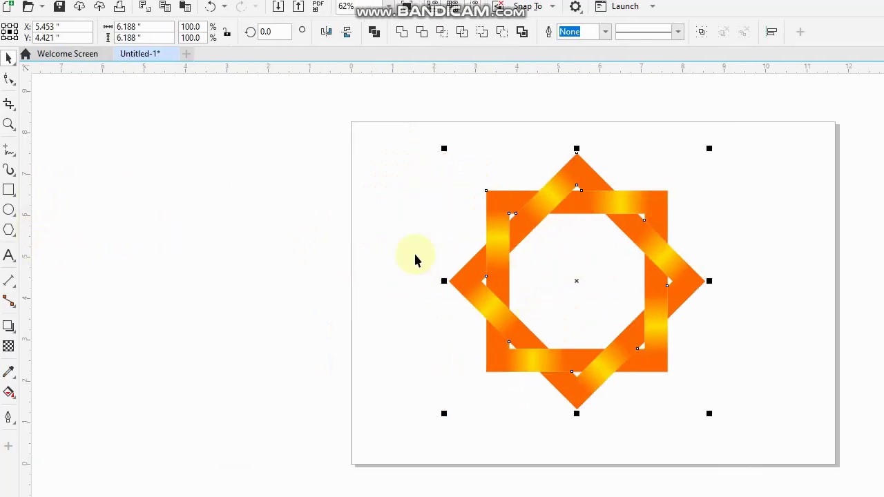
click(12, 329)
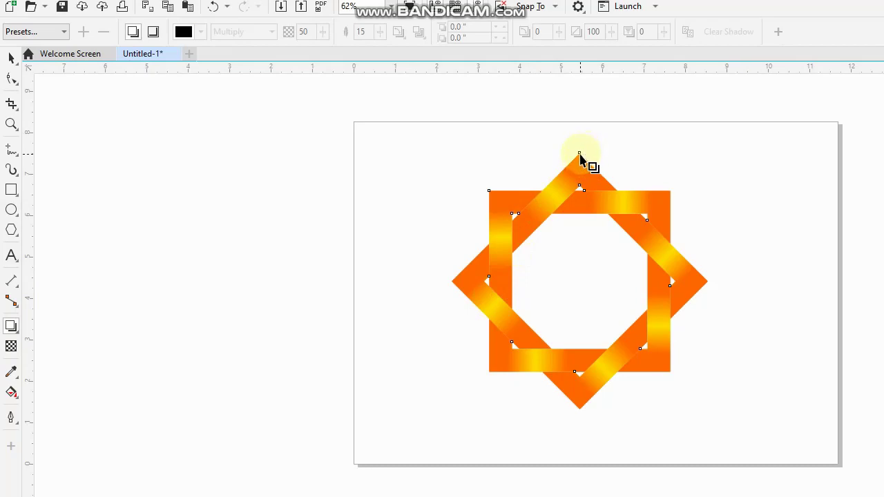
drag(581, 159, 579, 374)
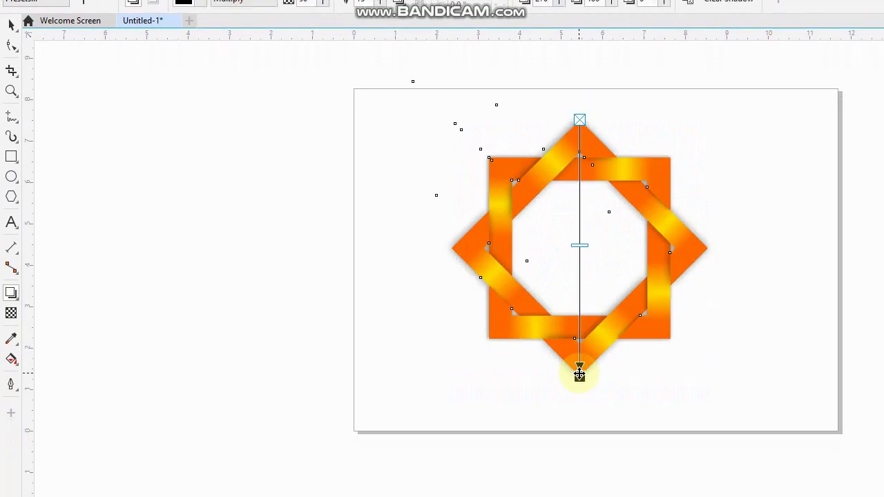
click(11, 24)
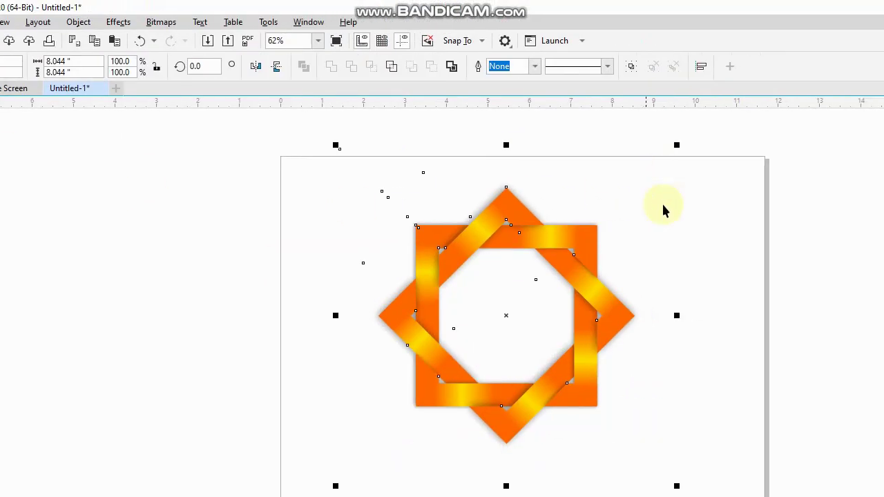
click(810, 223)
Step: Examine the finished star's interlaced bands and shadows up close and as a whole
scroll(553, 250, down, 1)
scroll(408, 258, up, 1)
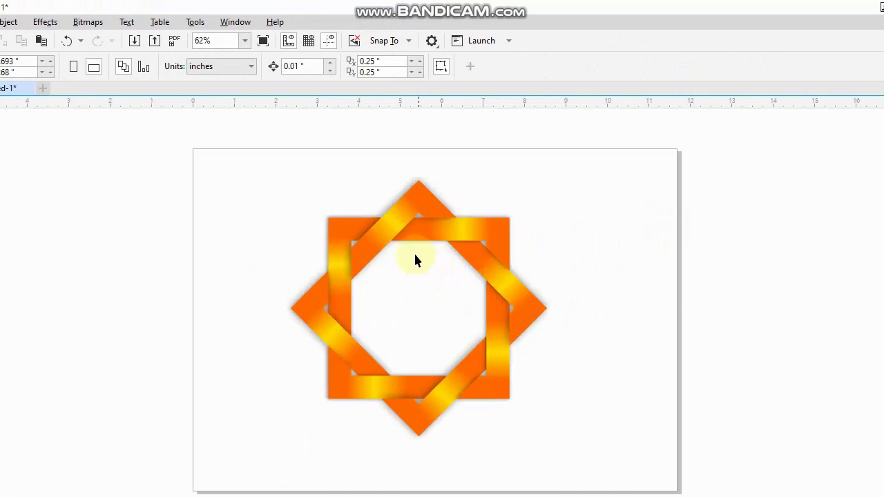
click(316, 183)
click(688, 211)
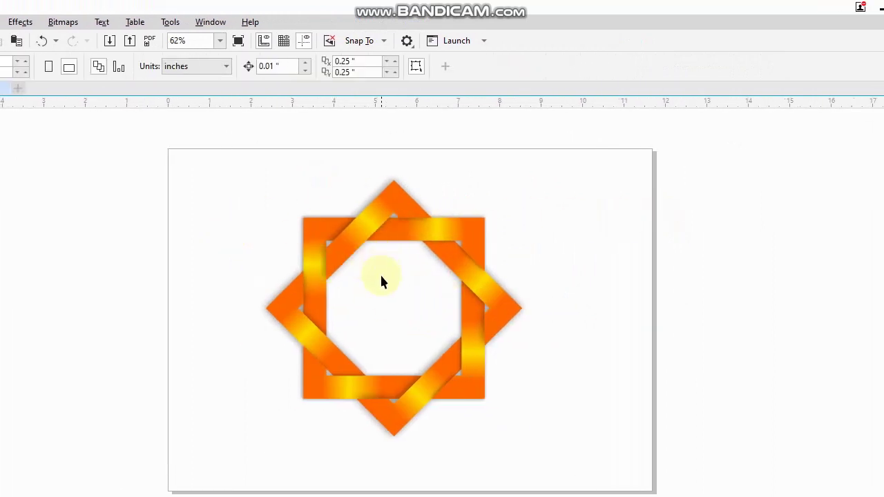
scroll(380, 277, down, 1)
scroll(382, 275, up, 2)
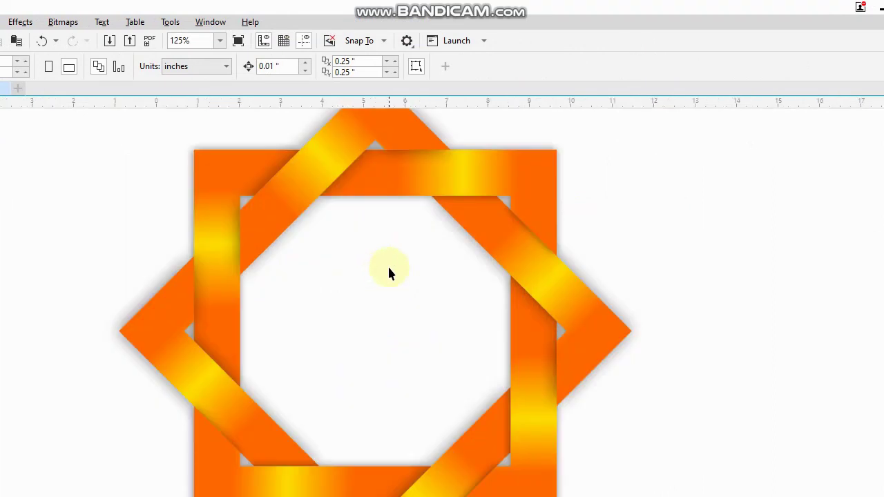
scroll(387, 264, down, 1)
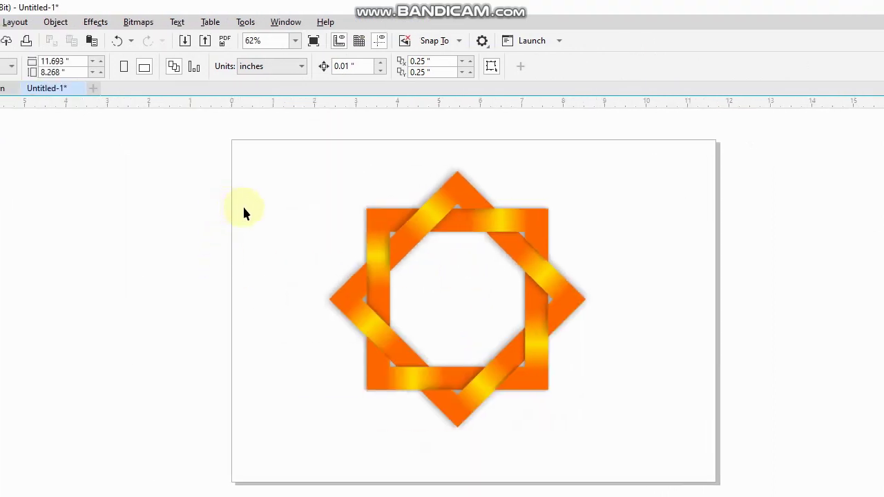
key(z)
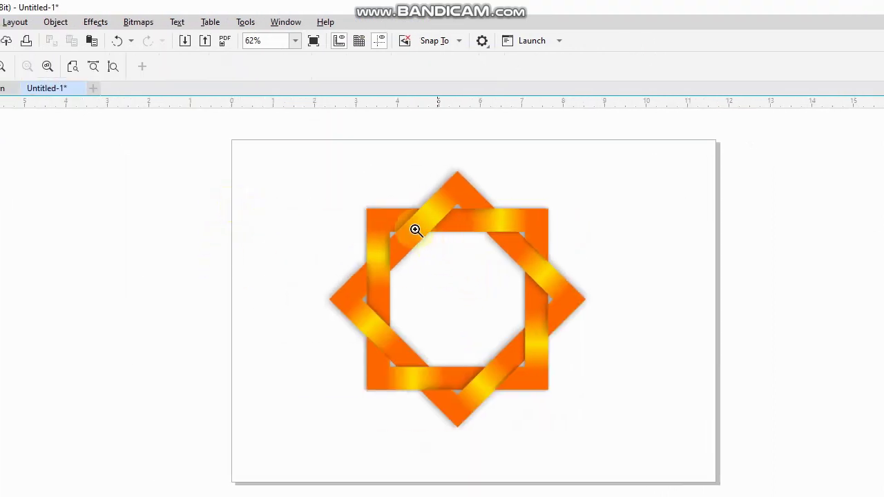
drag(272, 142, 657, 496)
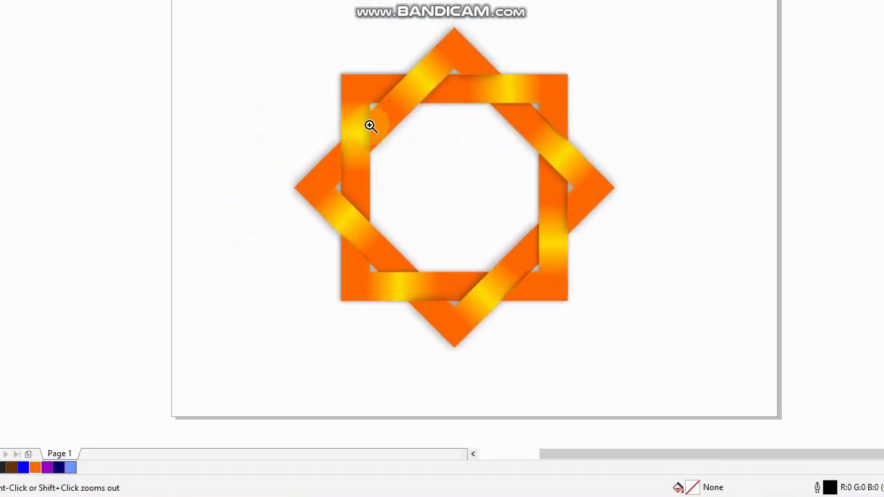
drag(260, 5, 652, 403)
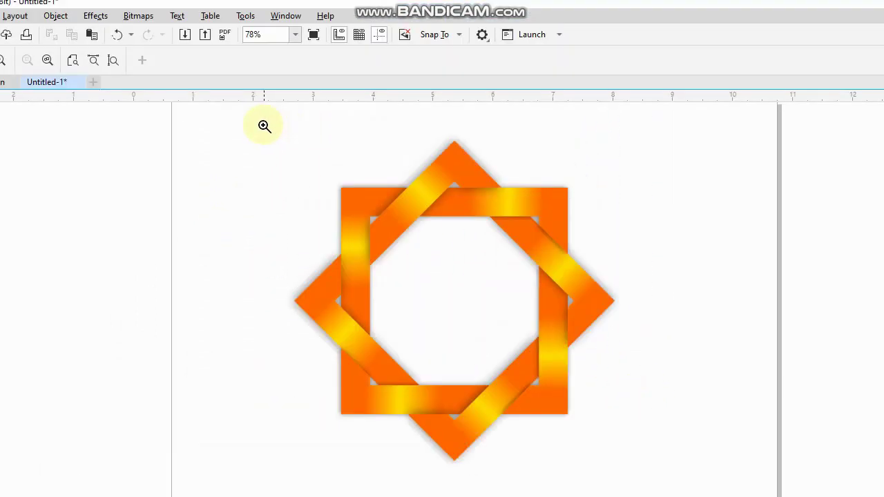
drag(263, 5, 663, 421)
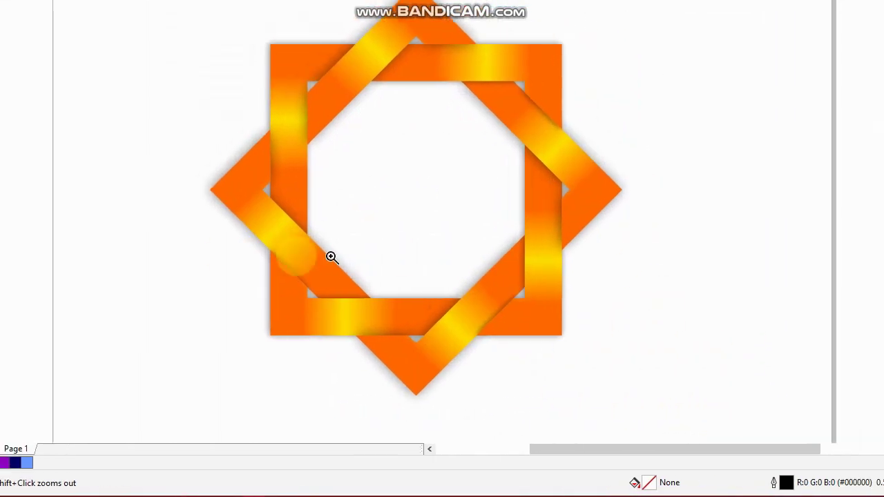